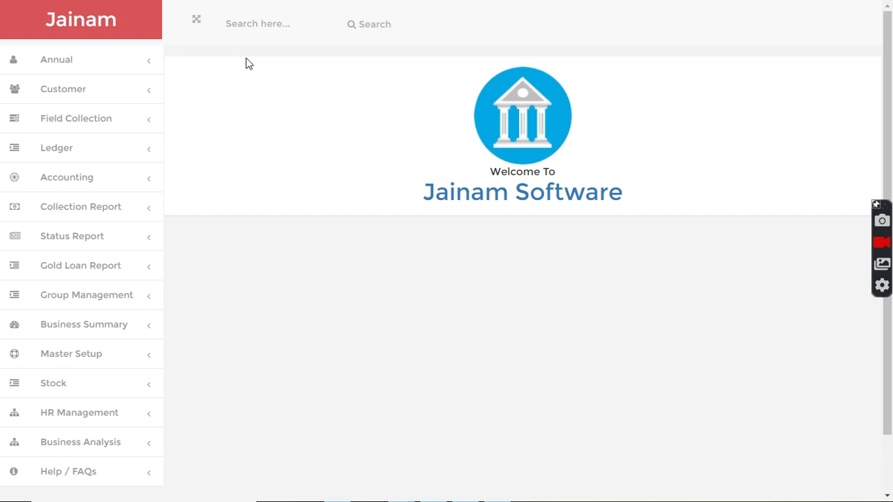
Look at the blank customer entry form and load the list of all customers
left_click(60, 90)
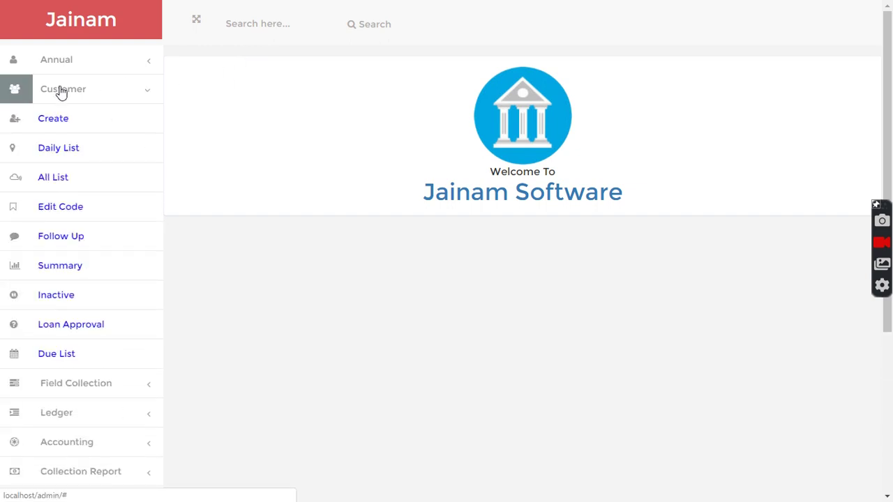
left_click(55, 124)
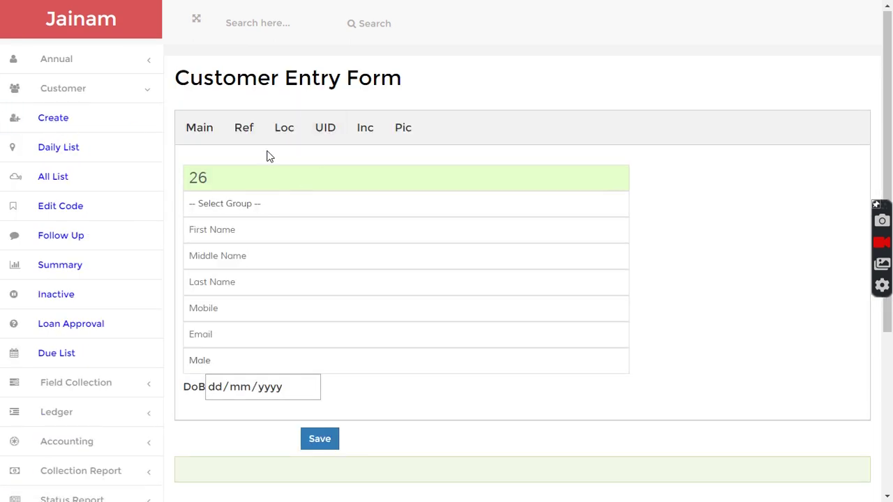
left_click(50, 180)
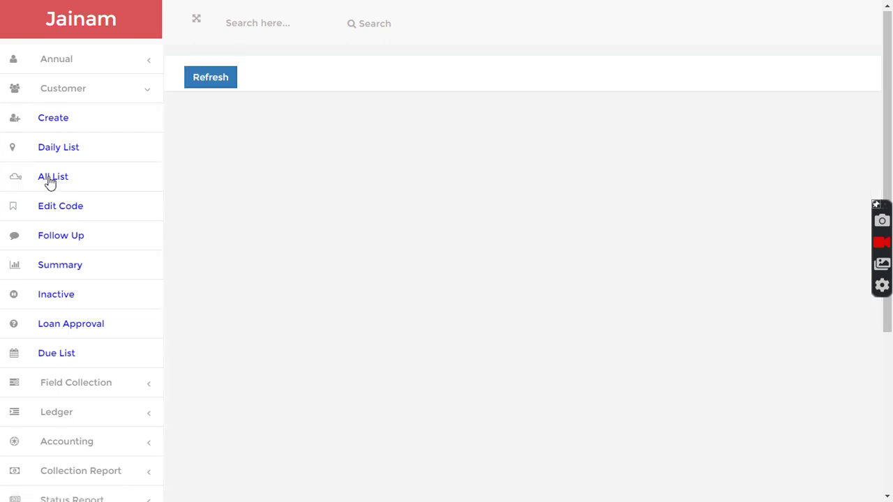
left_click(213, 78)
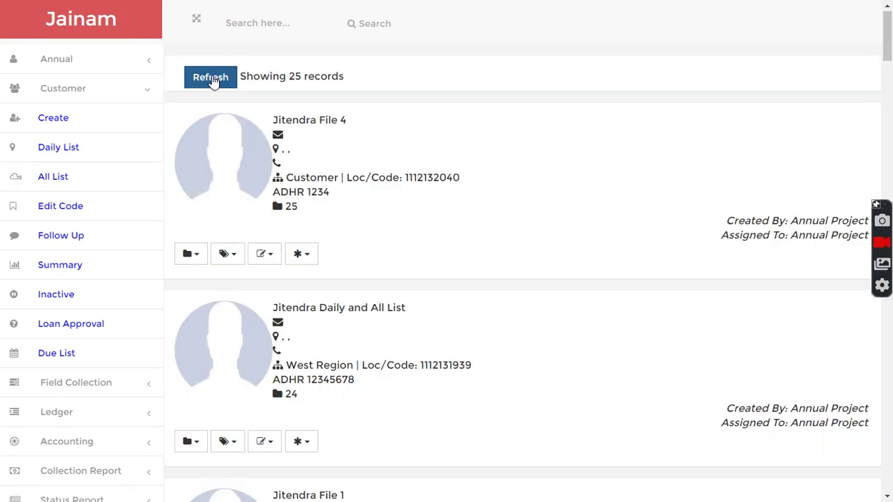
left_click_drag(285, 79, 346, 79)
left_click(366, 83)
Search for the customer jll and start a deposit entry of the Savings type
left_click(253, 23)
key("Down")
key("Return")
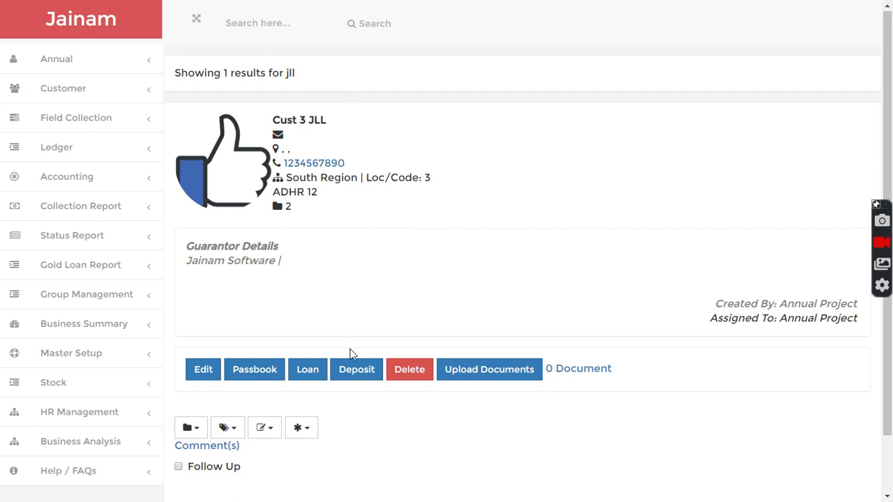
left_click(354, 375)
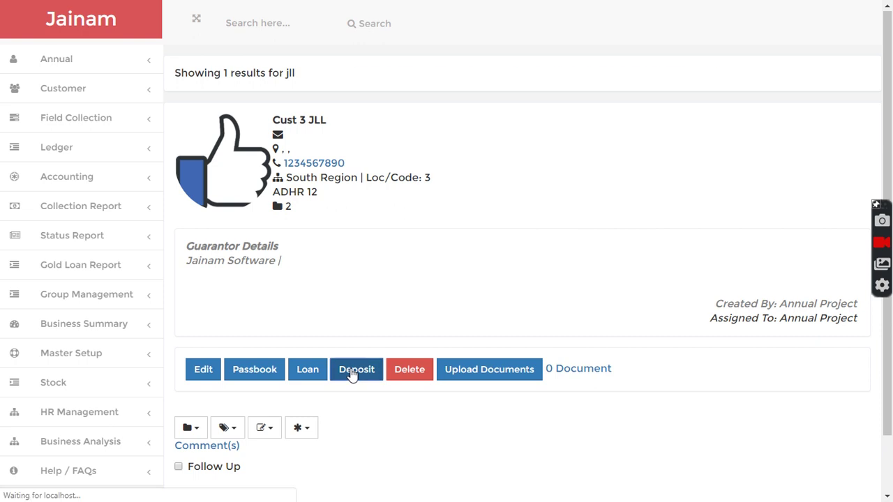
left_click(270, 126)
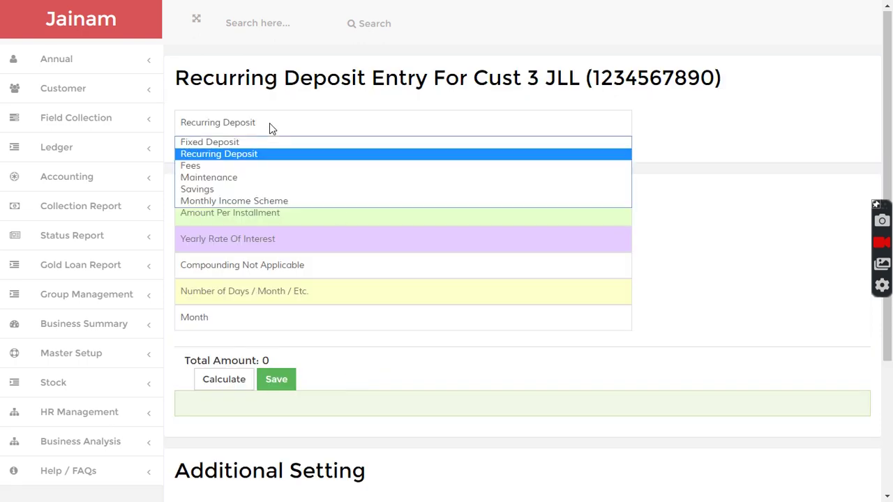
left_click(207, 194)
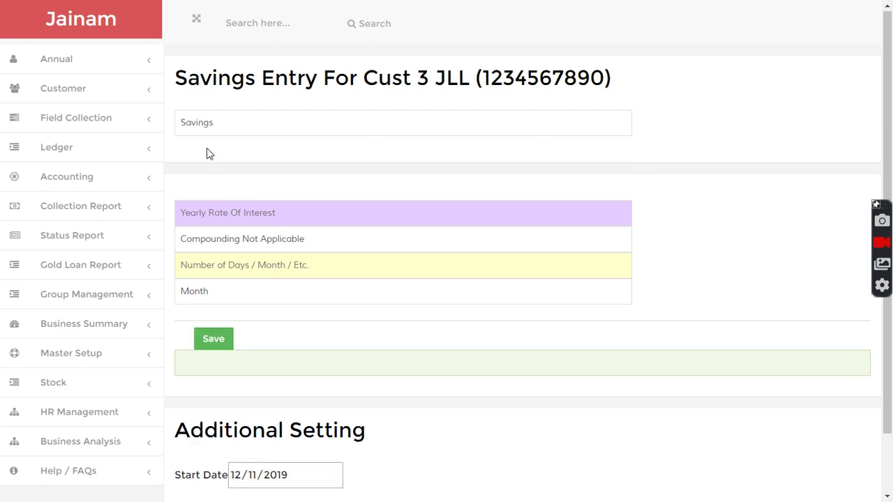
Save the savings entry with a yearly interest rate of 6, yearly compounding and a term of 3 months
left_click(204, 213)
type("6")
left_click(234, 242)
left_click(247, 296)
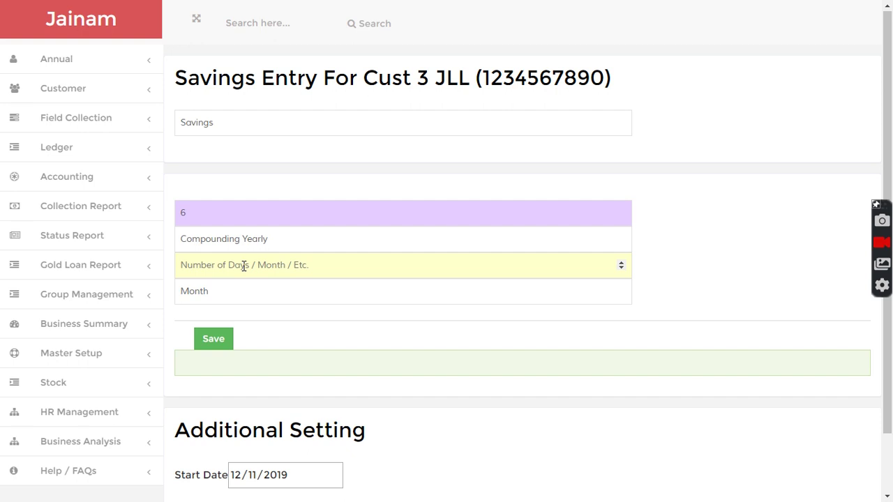
type("3")
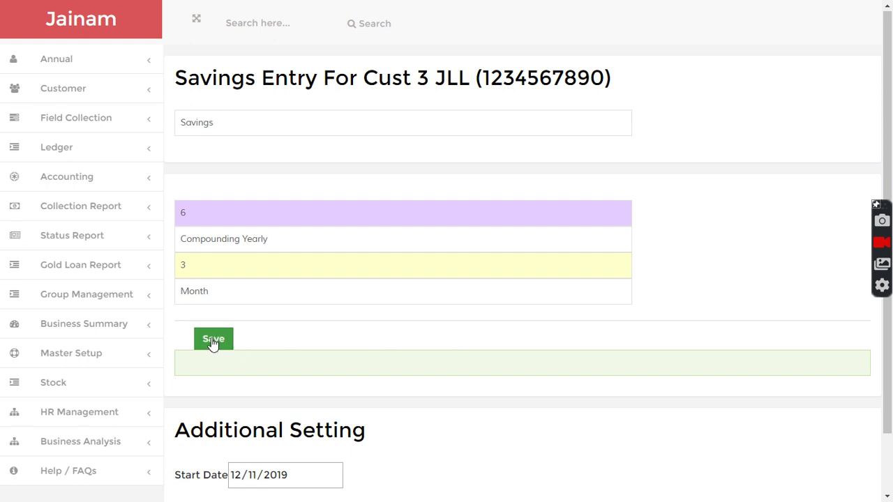
scroll(255, 339, "down", 1)
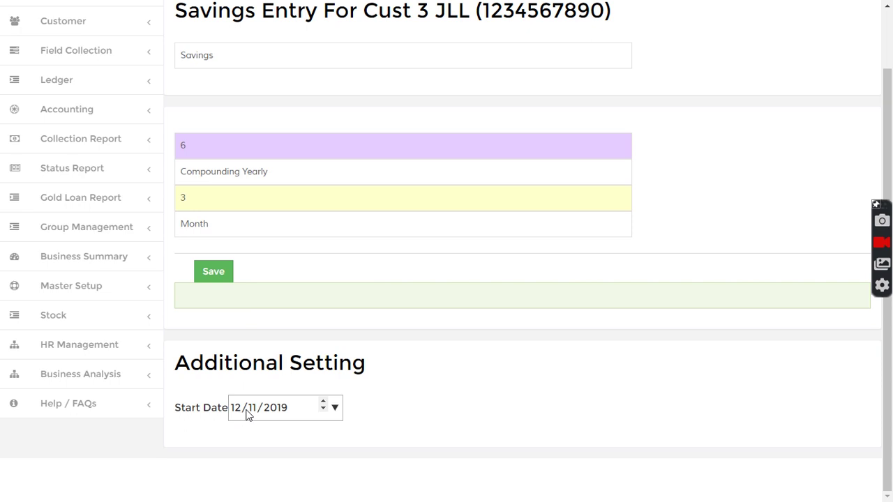
left_click(216, 276)
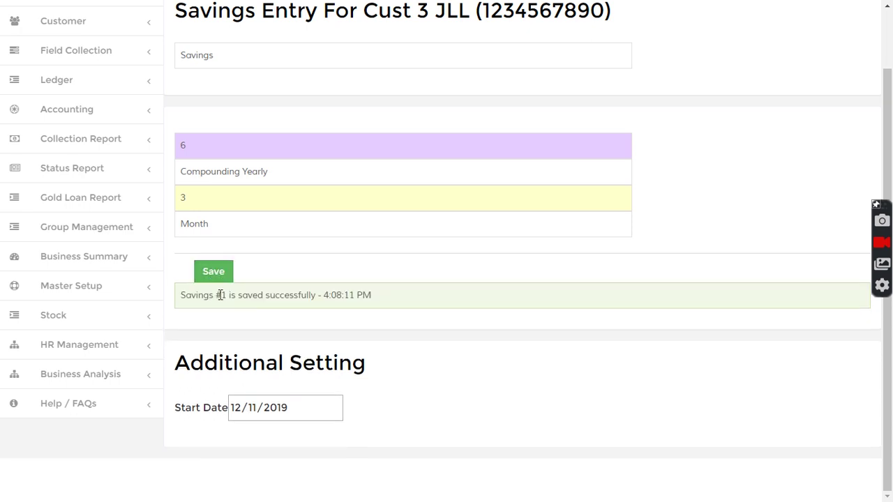
left_click_drag(197, 296, 249, 296)
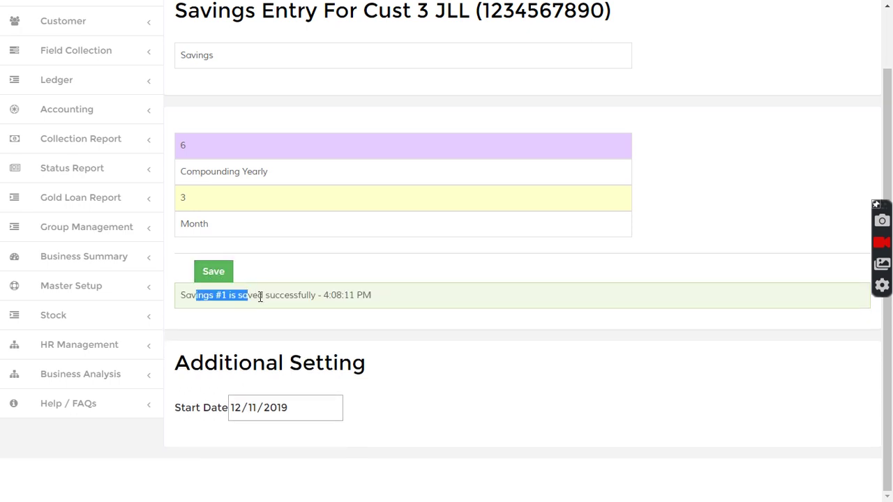
Find the customer jll again and open a new deposit entry for that customer
scroll(261, 297, "up", 1)
left_click(245, 24)
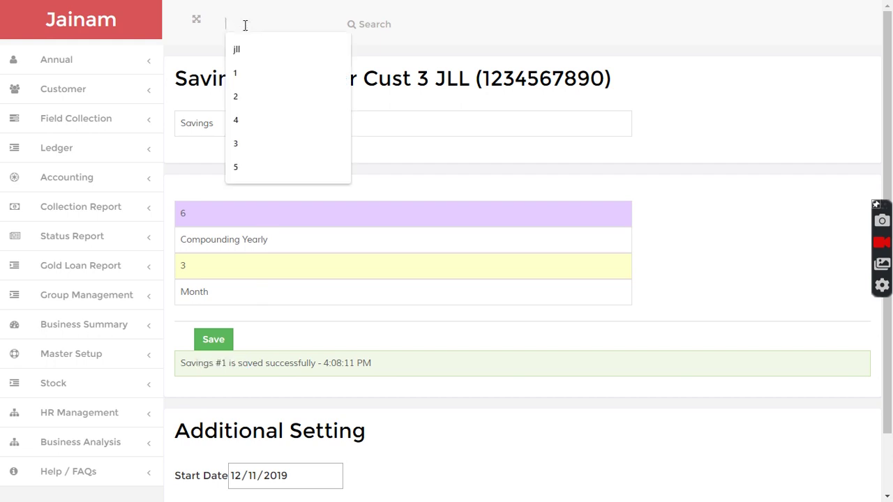
type("jll")
key("Return")
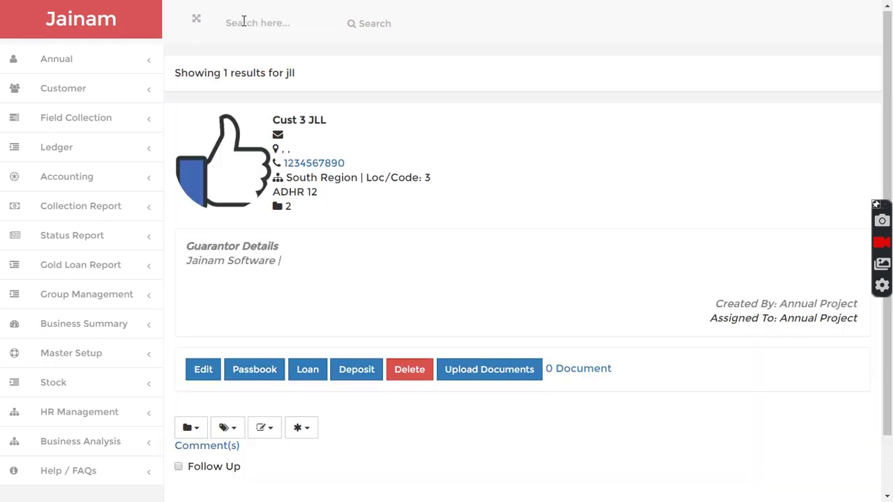
left_click(355, 372)
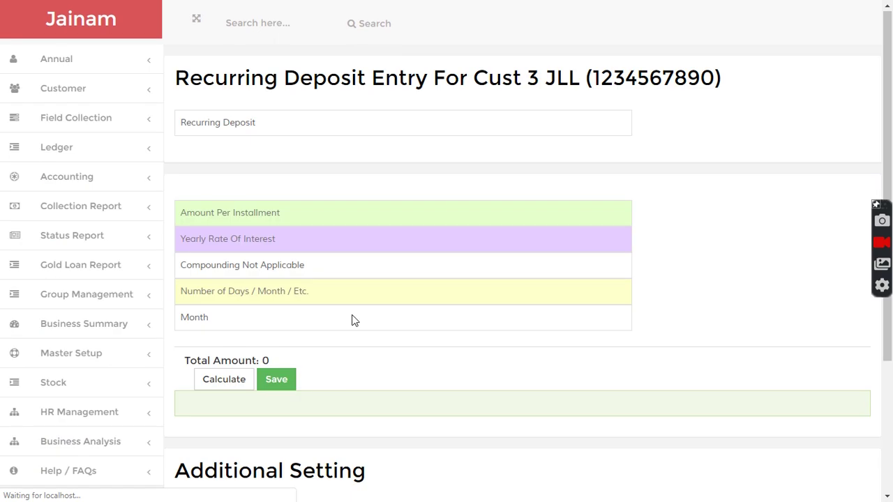
Set the recurring deposit's amount per installment to 500 and its yearly rate of interest to 6
left_click(235, 213)
type("500")
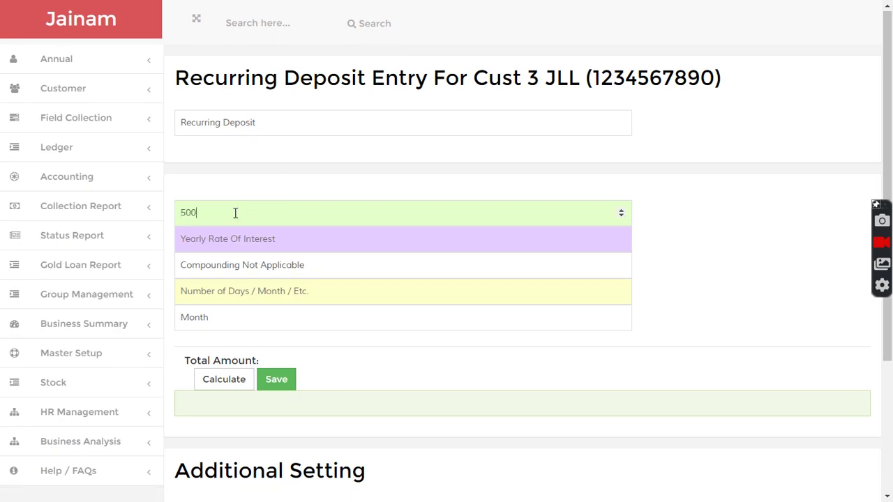
left_click(235, 238)
left_click_drag(233, 216, 178, 216)
left_click(206, 197)
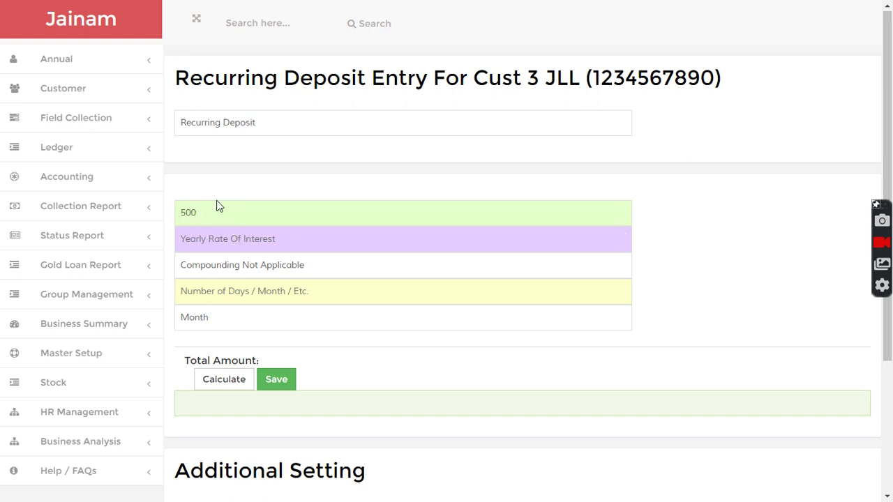
left_click(217, 239)
type("6")
Set the recurring deposit's term to 100 days and save the entry
left_click(230, 291)
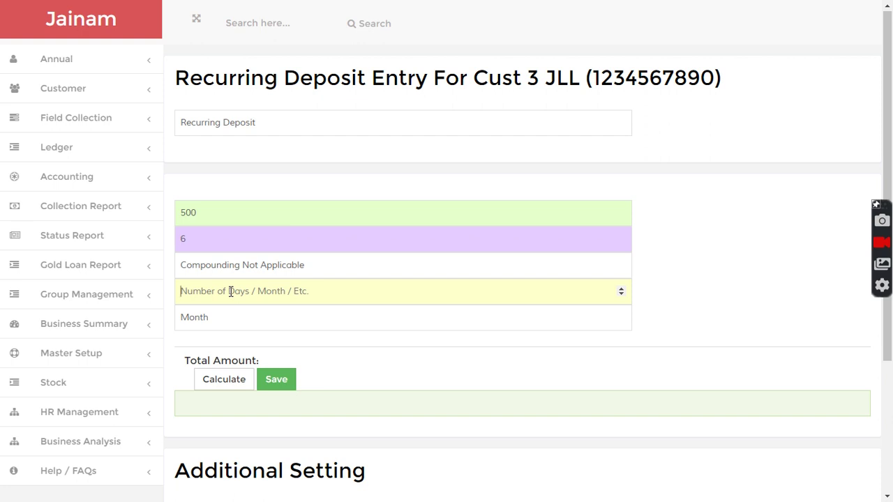
type("100")
left_click(218, 320)
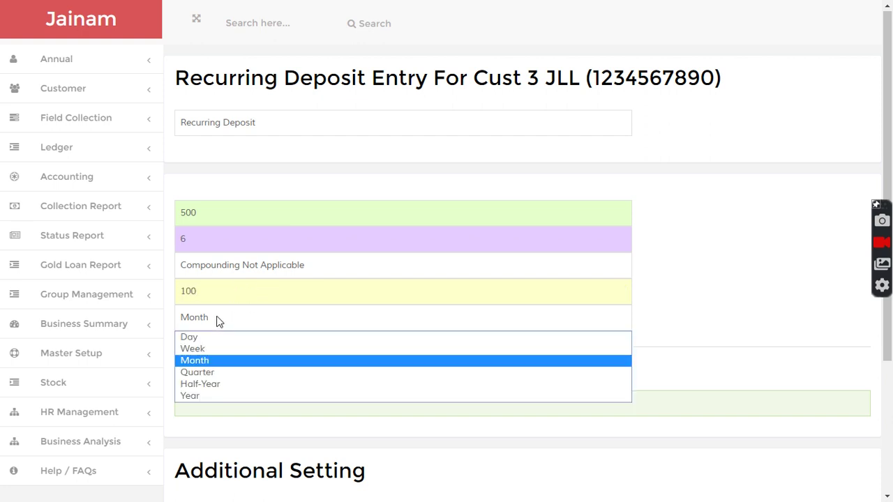
left_click(203, 338)
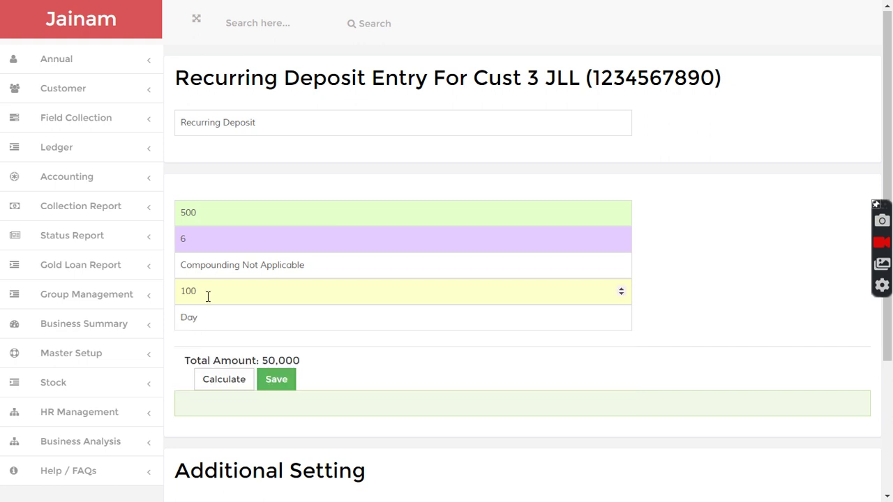
double_click(180, 211)
left_click(214, 185)
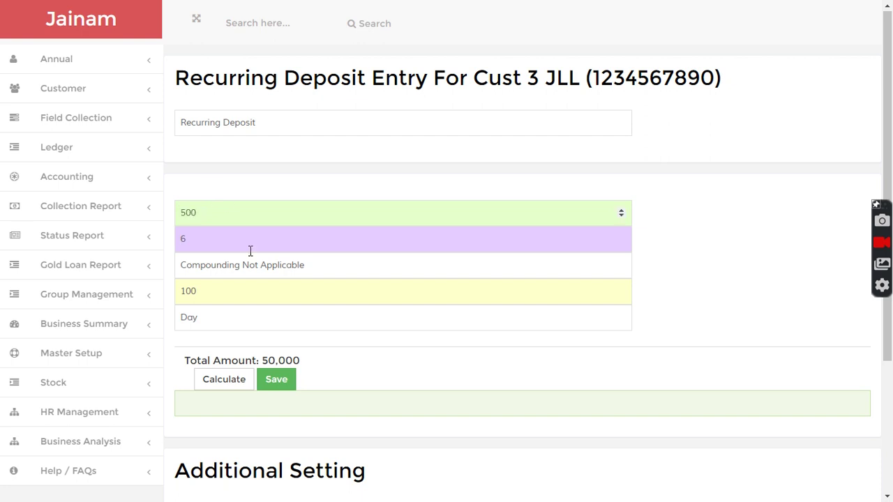
left_click_drag(260, 357, 313, 365)
left_click(314, 364)
left_click(277, 383)
Search for the customer jll and open another recurring deposit entry
left_click(253, 22)
type("jll")
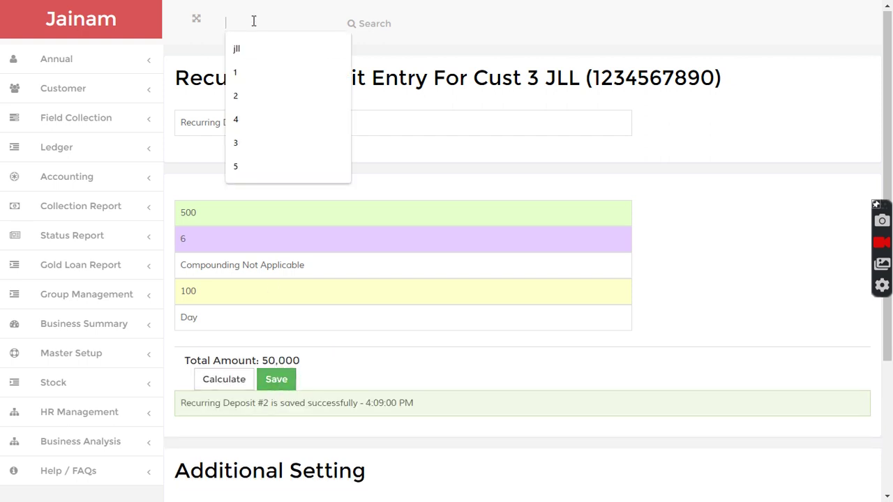
key("Return")
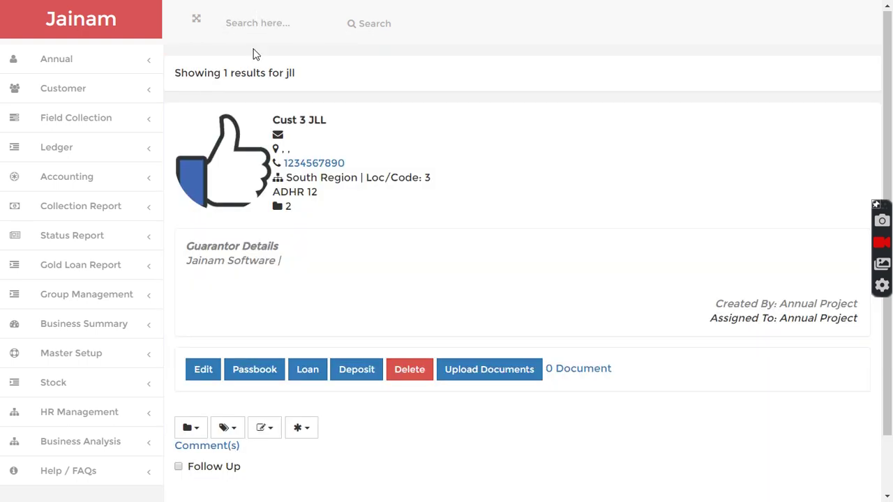
left_click(355, 371)
Save a recurring deposit of 1000 per installment at a yearly rate of 6 for 52 weeks
left_click(228, 218)
type("1")
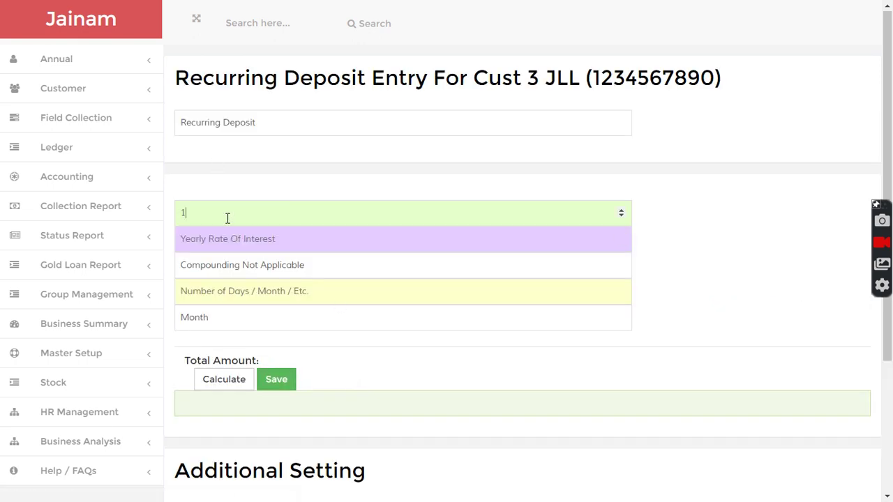
type("000")
type("6")
left_click(214, 293)
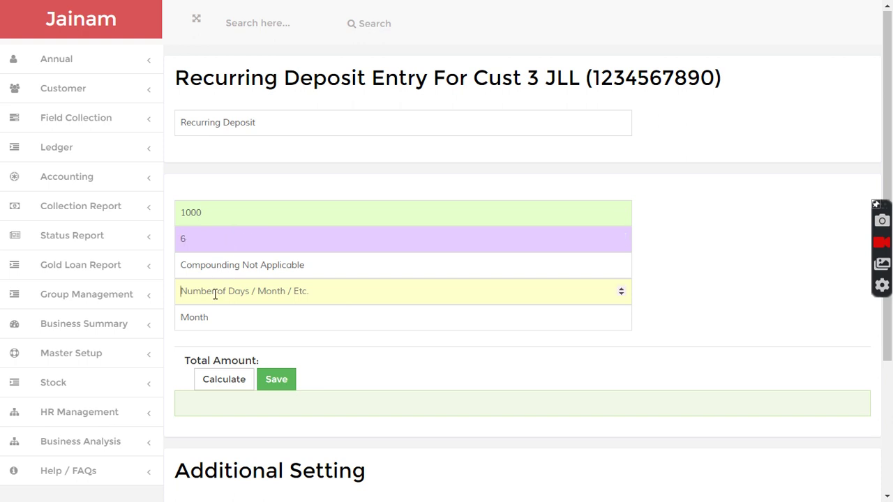
type("52")
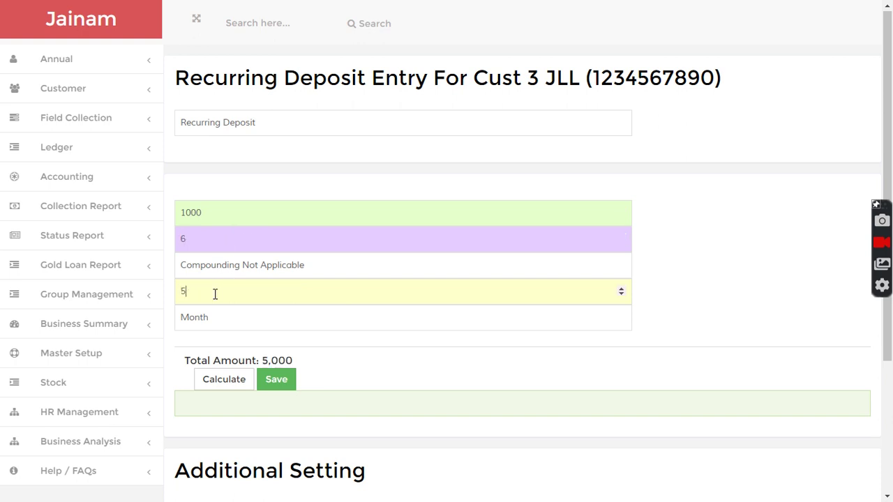
left_click(213, 317)
left_click(207, 348)
left_click(276, 379)
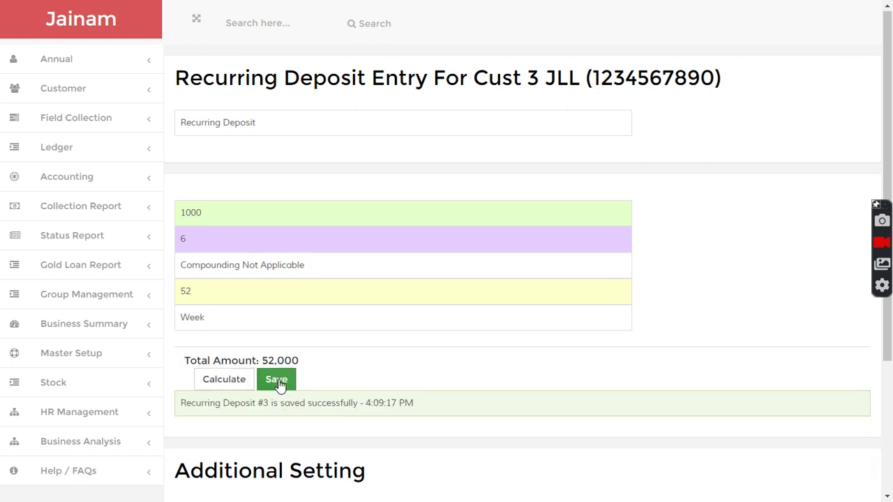
left_click_drag(218, 404, 313, 411)
left_click(341, 389)
Try to find the savings account by searching for 1
left_click(261, 22)
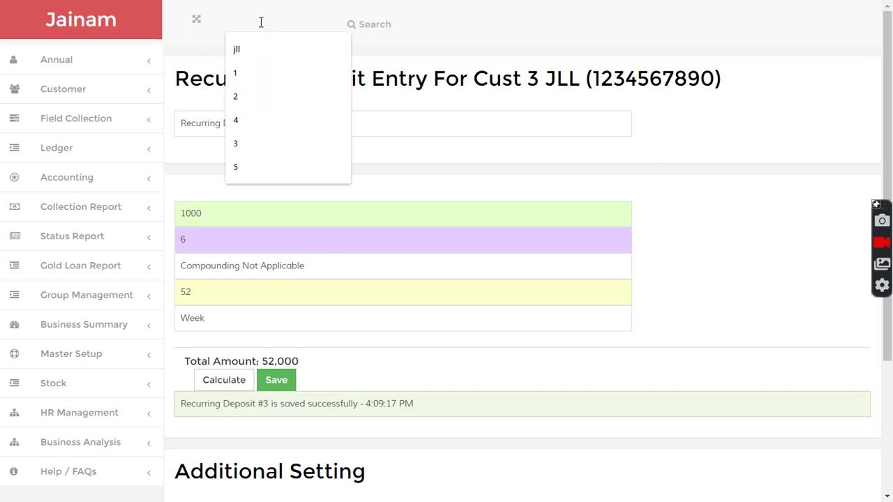
type("1")
key("Return")
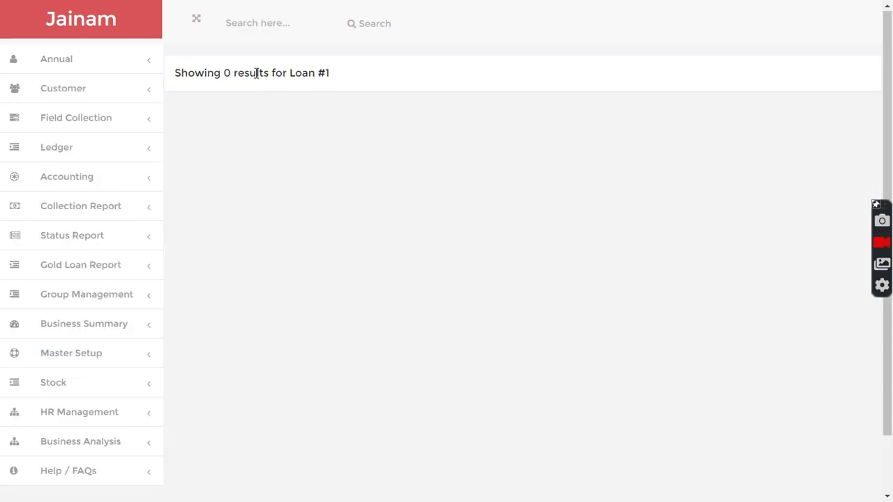
Search for d-1 to bring up the customer's savings account
left_click(262, 23)
type("d-1")
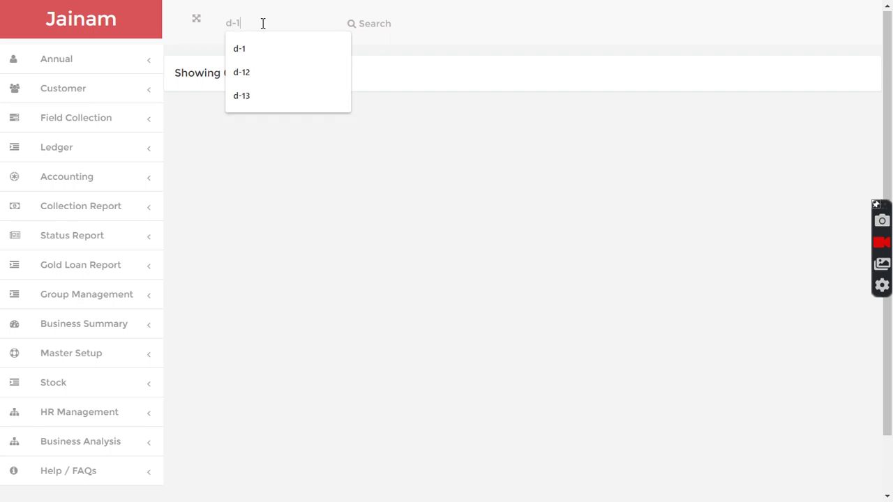
key("Return")
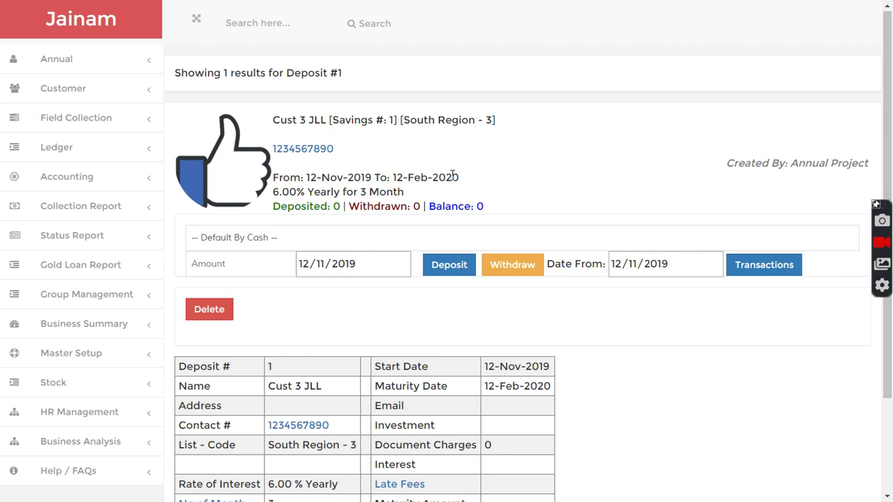
Record a deposit of 1000 dated 09/11/2019 in the savings account
left_click(238, 274)
type("100")
left_click(304, 270)
key("Down")
key("Down")
key("Down")
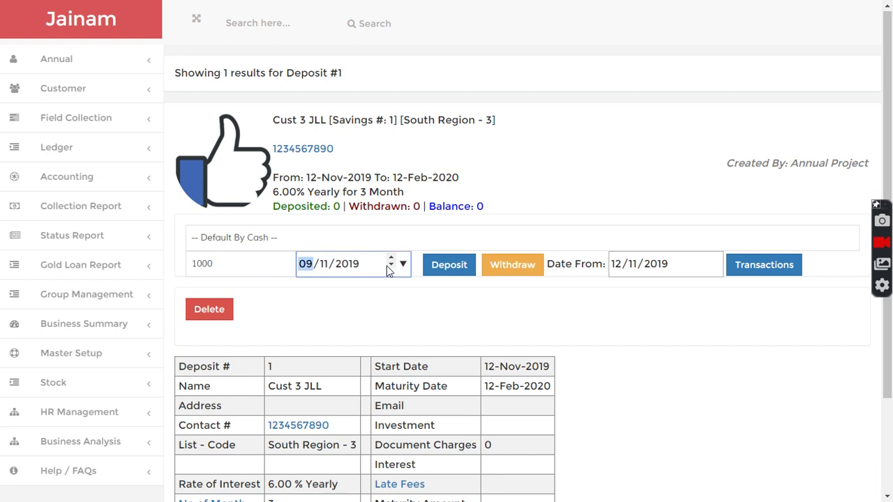
left_click(456, 272)
Record a withdrawal of 400 dated 12/11/2019 from the savings account
left_click(232, 264)
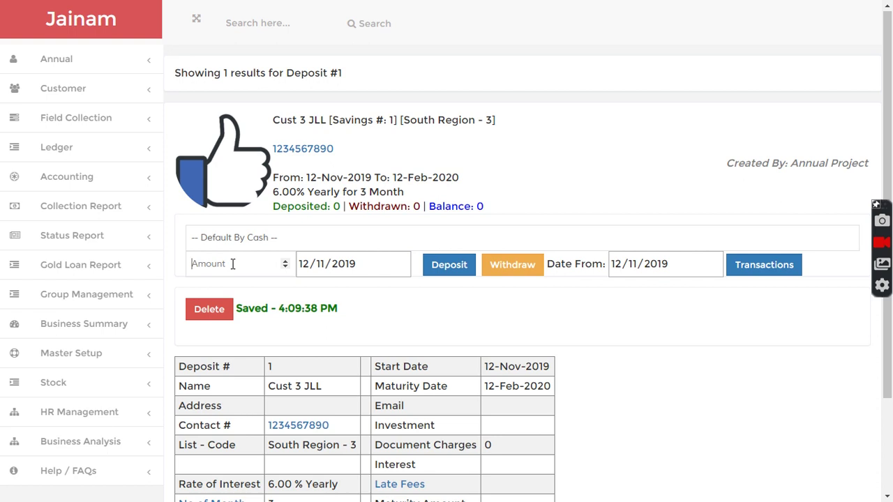
type("400")
left_click(506, 264)
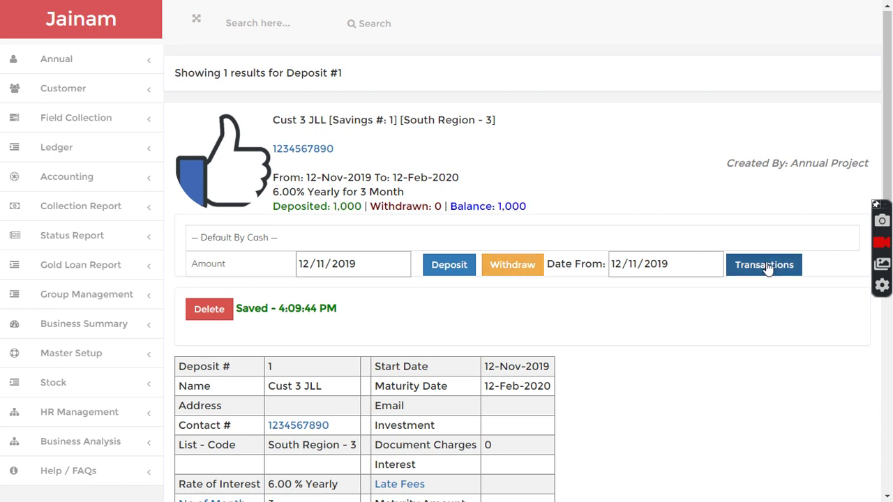
Review the savings account's deposited, withdrawn and balance figures together with its transaction list
left_click_drag(274, 206, 453, 201)
left_click(545, 211)
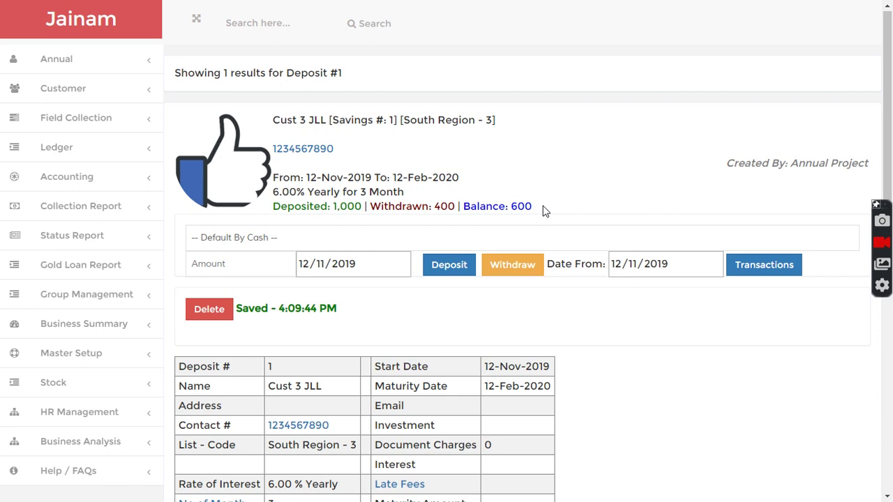
scroll(551, 307, "down", 4)
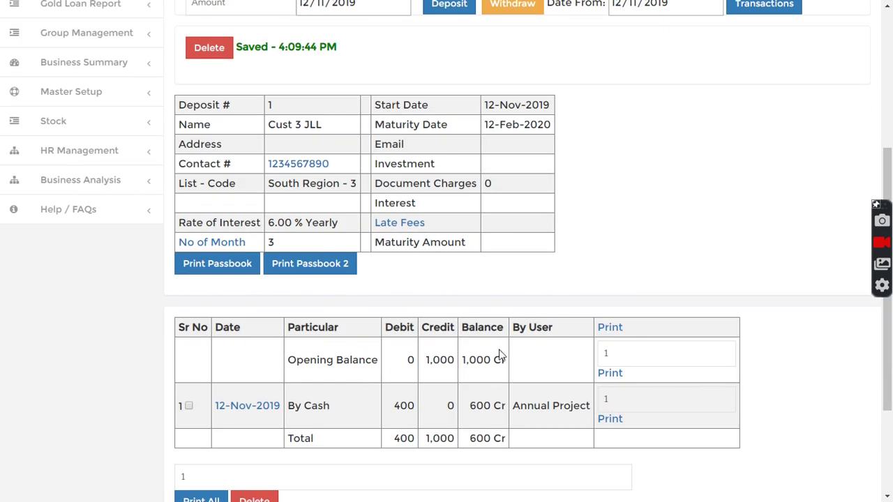
scroll(551, 429, "down", 2)
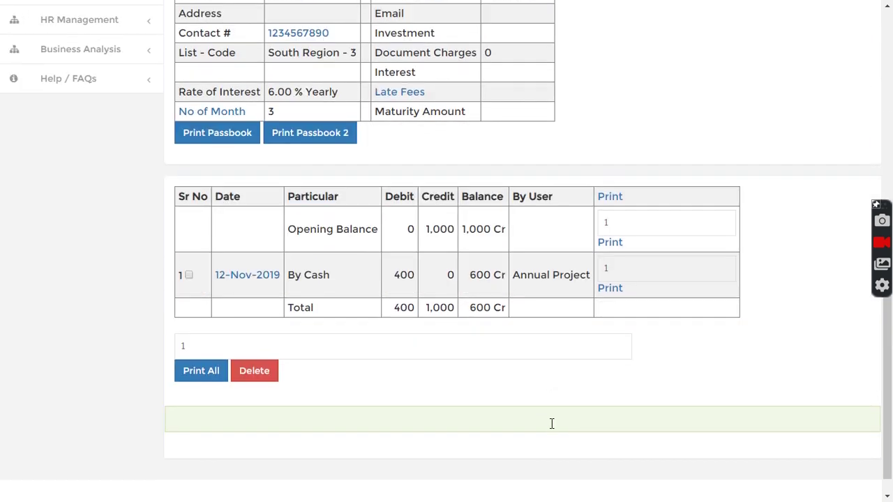
scroll(551, 424, "up", 6)
Search for d-2 to bring up the customer's daily recurring deposit
left_click(253, 23)
type("d-2")
key("Return")
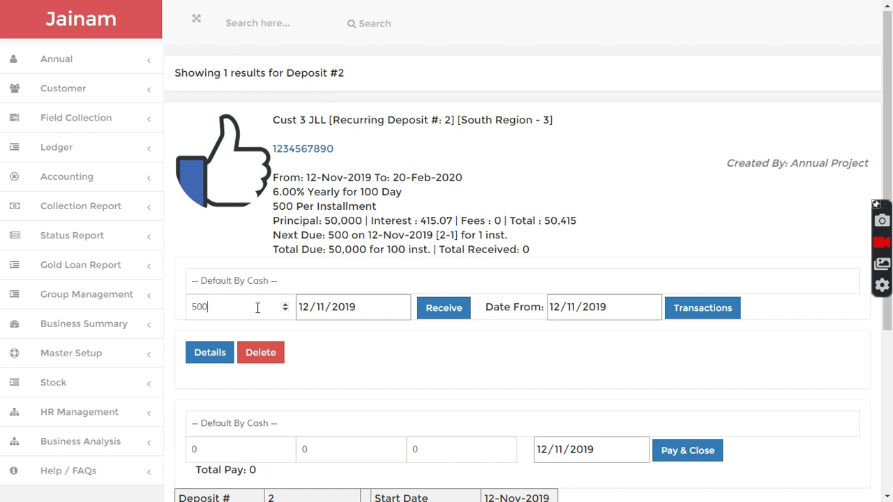
Receive a cash payment of 1000 dated 12/11/2019 on the daily recurring deposit and check its due and received totals
left_click_drag(225, 307, 160, 318)
type("1000")
left_click(441, 313)
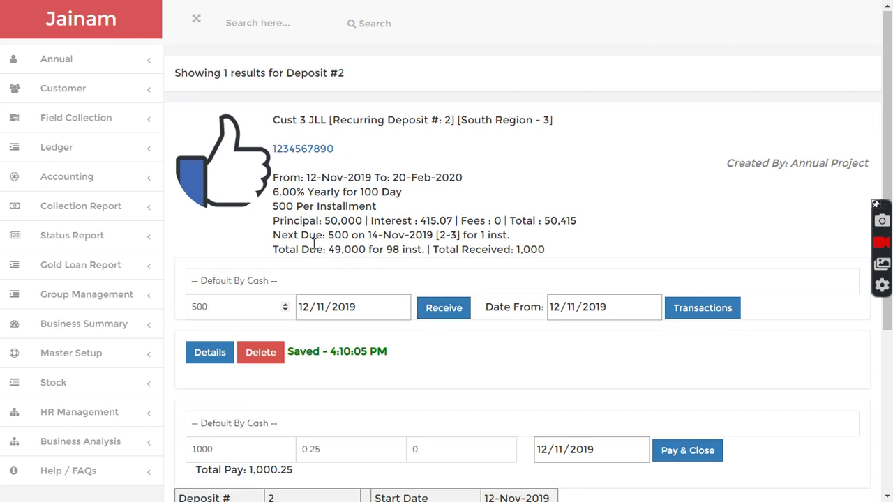
left_click_drag(272, 249, 423, 249)
left_click(409, 249)
left_click(579, 256)
Search for d-3 to bring up the customer's weekly recurring deposit
left_click(268, 17)
type("d-")
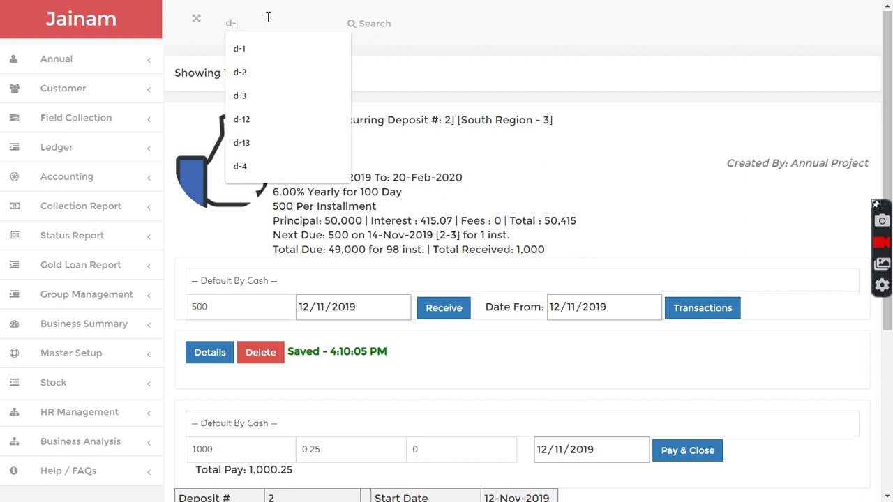
type("3")
key("Return")
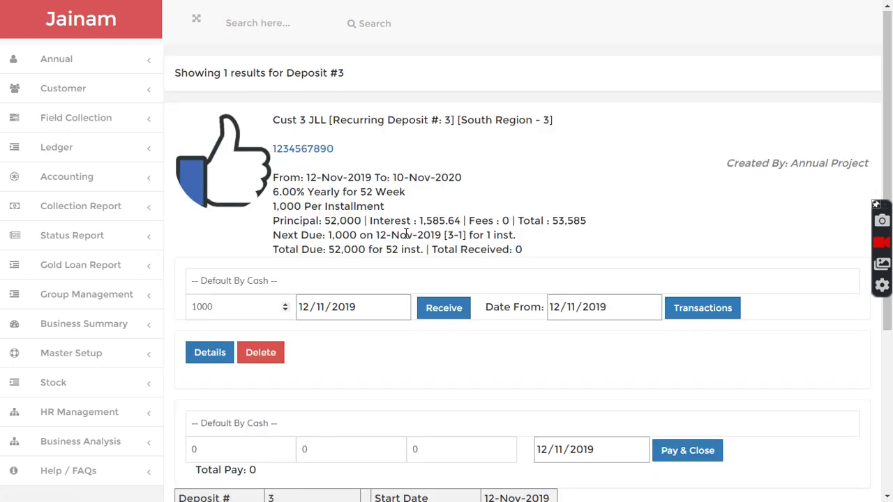
Receive a partial cash payment of 500 dated 12/11/2019 on the weekly recurring deposit
double_click(210, 307)
type("500")
left_click(438, 312)
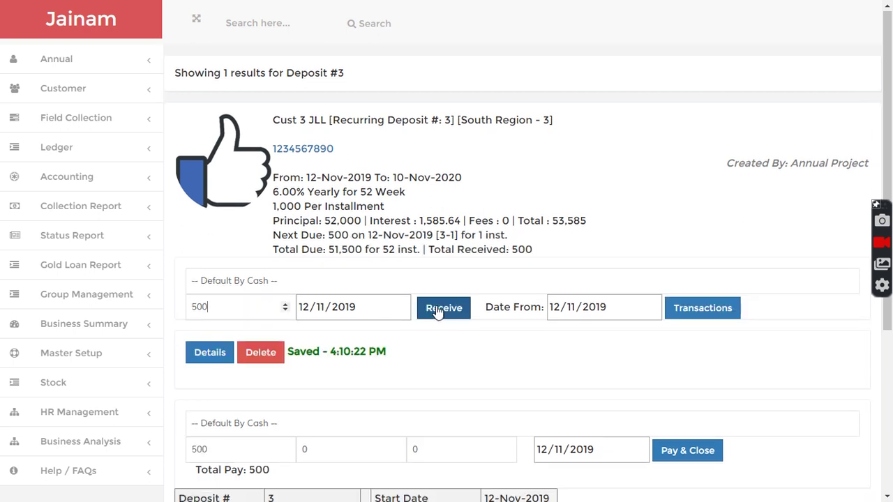
left_click_drag(219, 307, 189, 312)
left_click(324, 270)
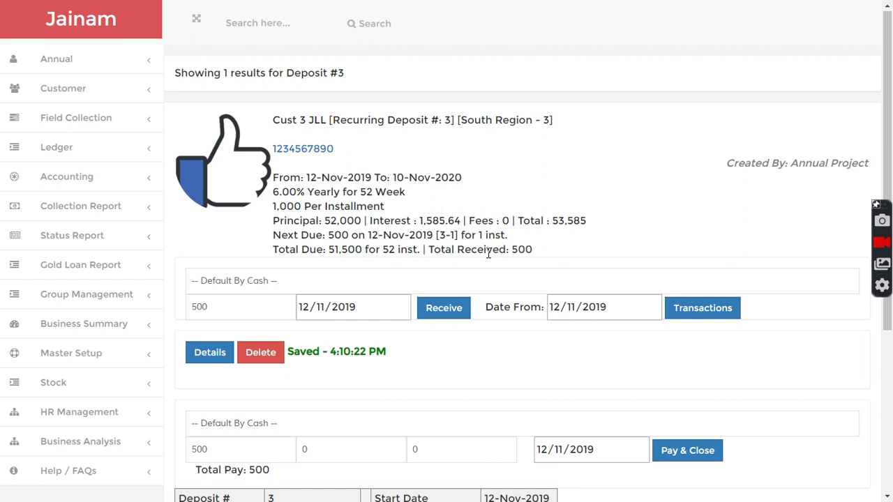